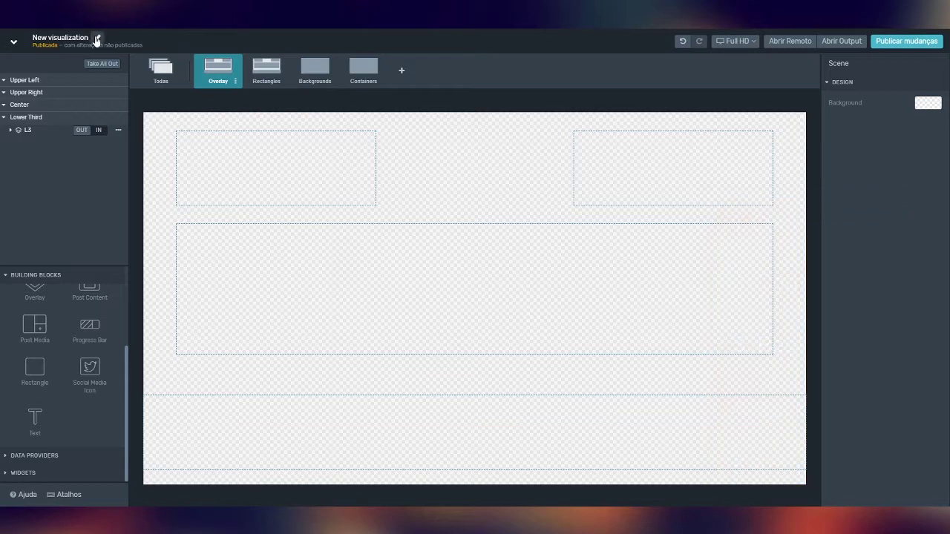
- Retitle the project 'Using Overlays, Containers, Rectangles, Backgrounds & Transitions'
{"action": "left_click", "coordinate": [96, 37]}
{"action": "type", "text": "Using Overlays, Containers, Rectangles, Backgrounds & Trasitions"}
{"action": "key", "text": "Return"}
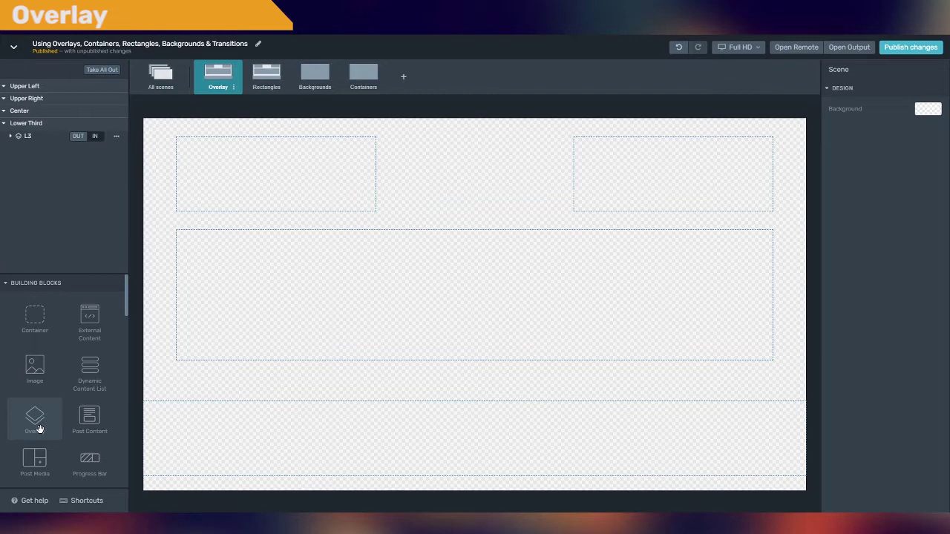
- Add a new overlay to the Lower Third area and name it Comments
{"action": "left_click_drag", "start_coordinate": [40, 429], "coordinate": [35, 147]}
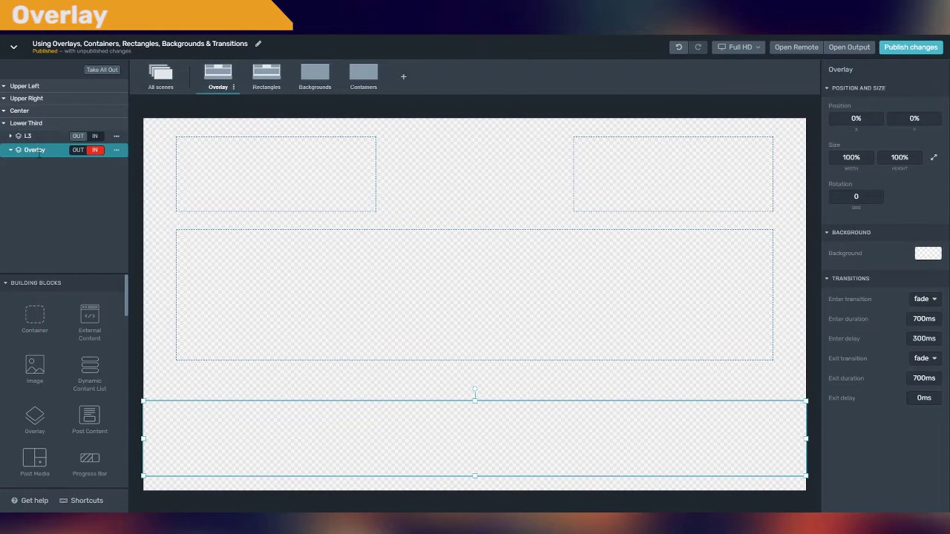
{"action": "double_click", "coordinate": [39, 150]}
{"action": "type", "text": "Com"}
{"action": "key", "text": "Return"}
- Place the Lower Third Title 1 widget inside the Comments overlay and review its layers
{"action": "left_click", "coordinate": [40, 283]}
{"action": "left_click", "coordinate": [39, 299]}
{"action": "left_click_drag", "start_coordinate": [41, 343], "coordinate": [48, 160]}
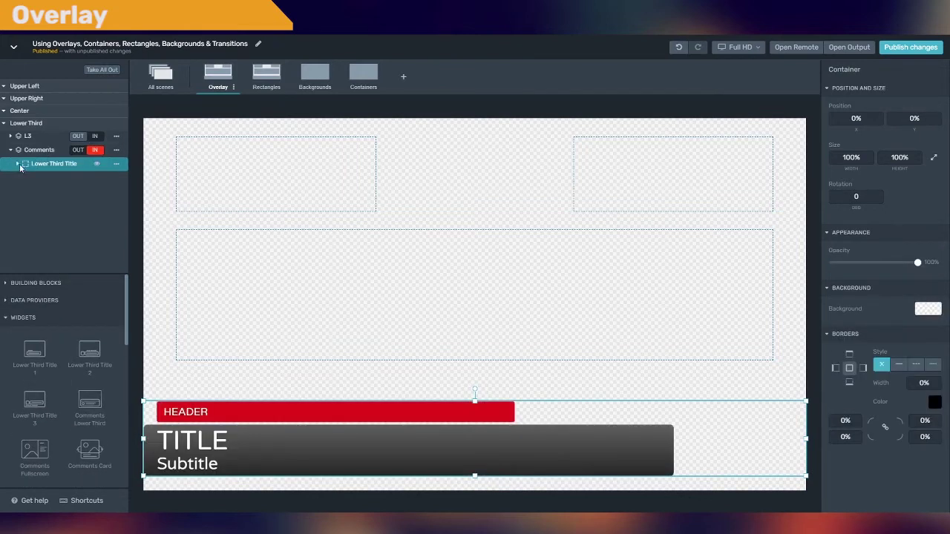
{"action": "left_click", "coordinate": [17, 164]}
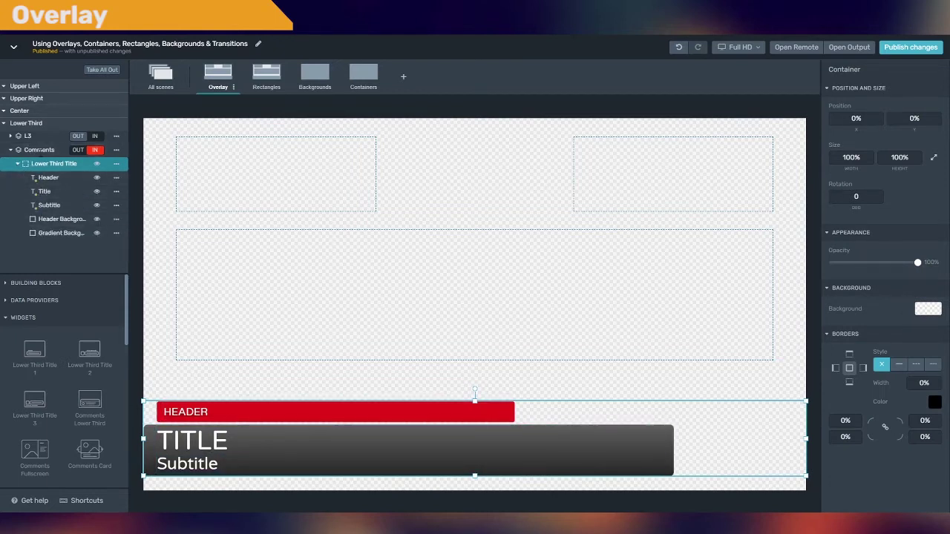
{"action": "left_click", "coordinate": [38, 148]}
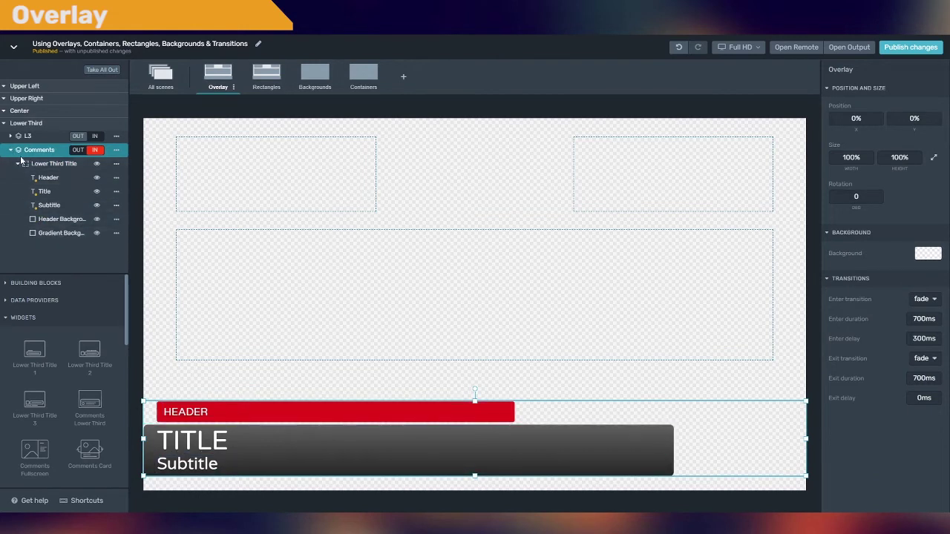
{"action": "left_click", "coordinate": [10, 150]}
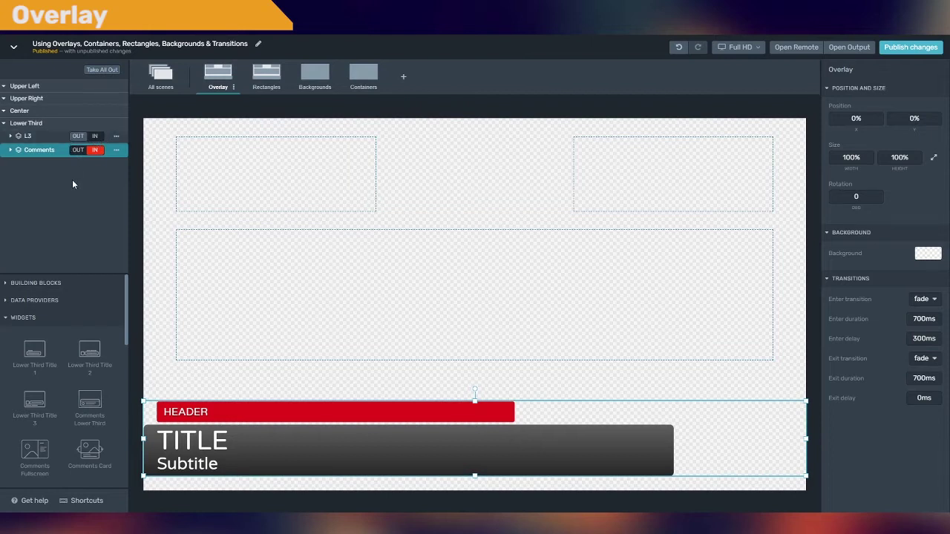
- Put L3 on air, then take Logo and Comments 2 on and off air
{"action": "left_click", "coordinate": [96, 136]}
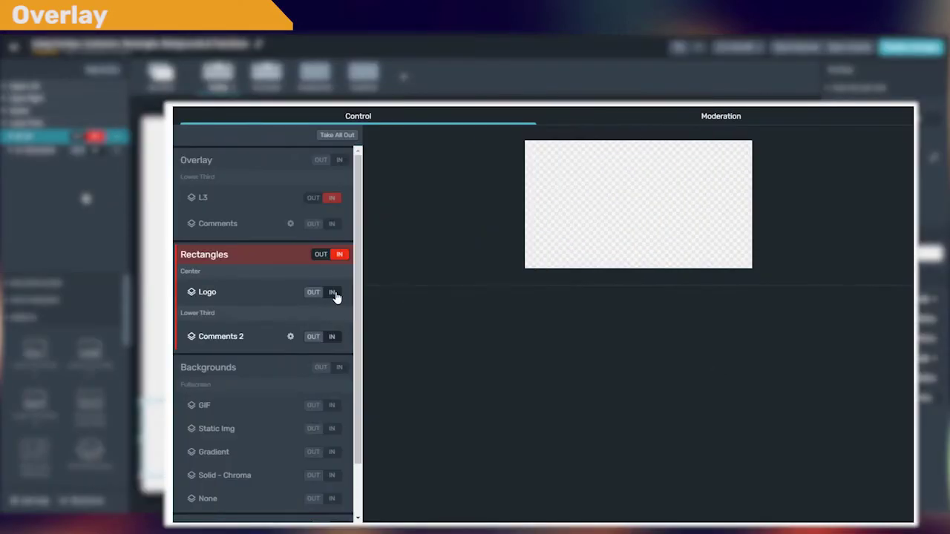
{"action": "left_click", "coordinate": [333, 293]}
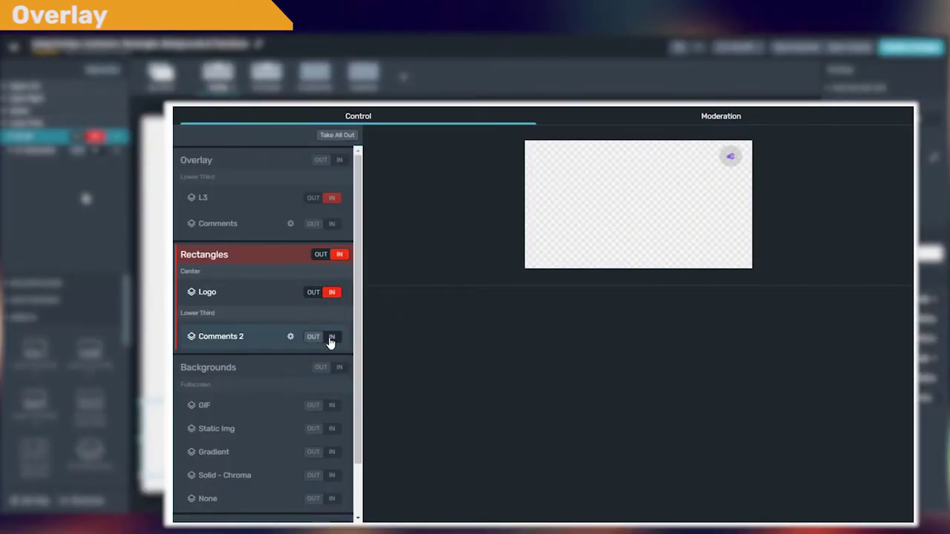
{"action": "left_click", "coordinate": [331, 339]}
{"action": "left_click", "coordinate": [316, 337]}
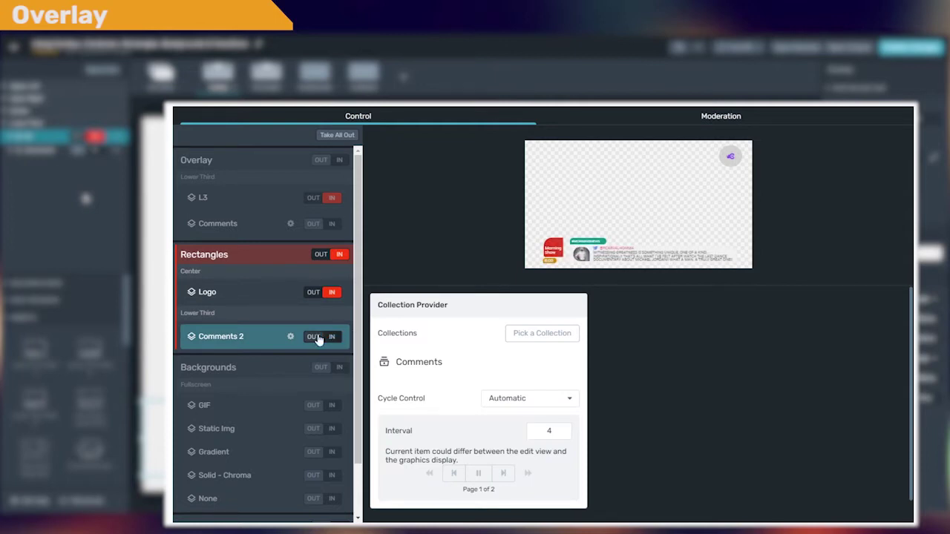
{"action": "left_click", "coordinate": [315, 293]}
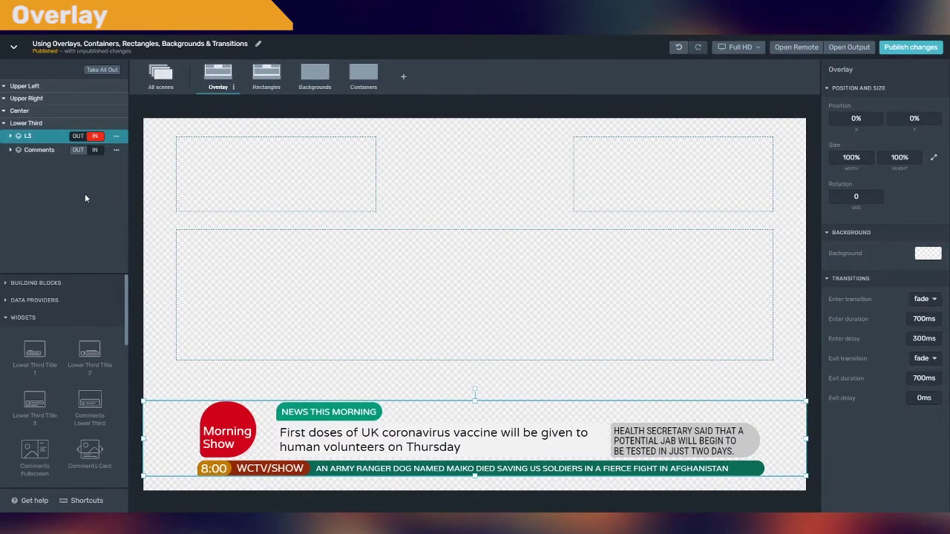
- Switch the lower third to Comments, then back to L3
{"action": "left_click", "coordinate": [95, 151]}
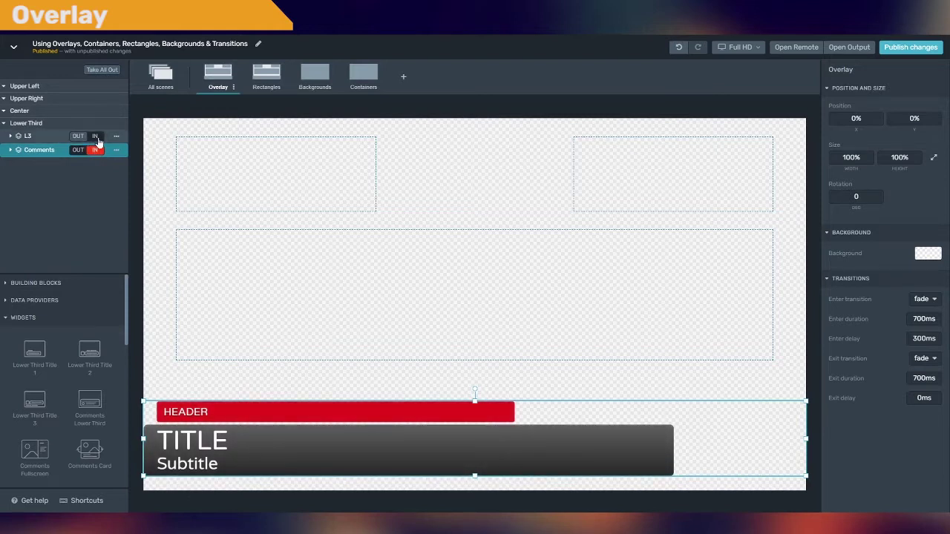
{"action": "left_click", "coordinate": [95, 137]}
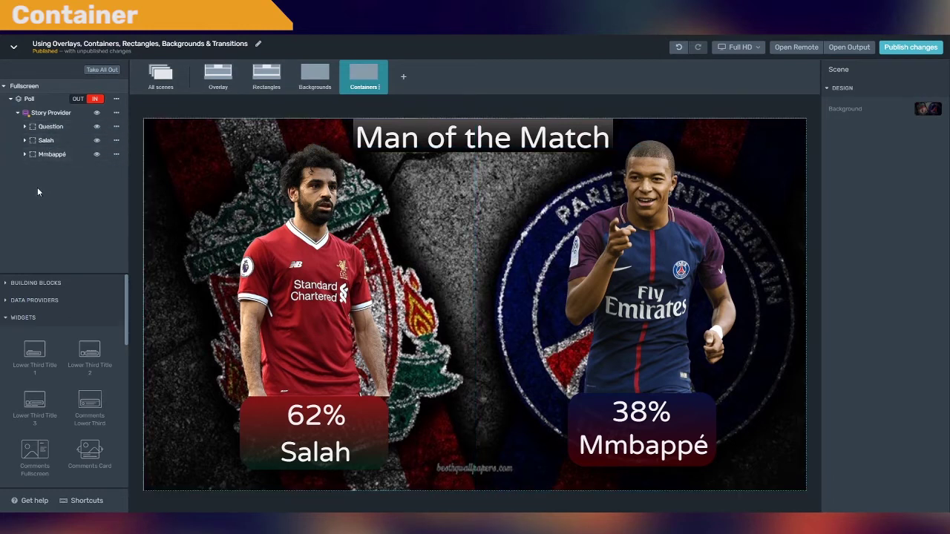
{"action": "left_click", "coordinate": [24, 140]}
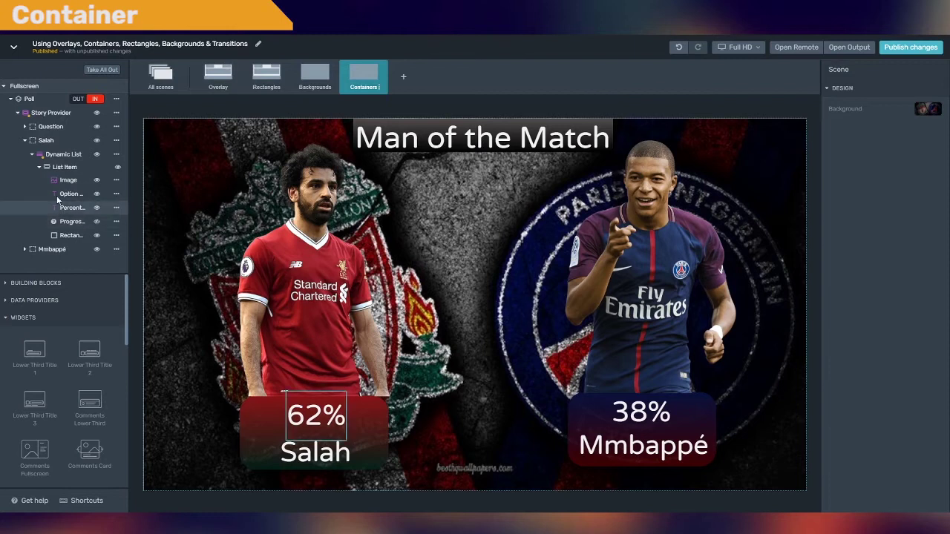
{"action": "left_click", "coordinate": [24, 249]}
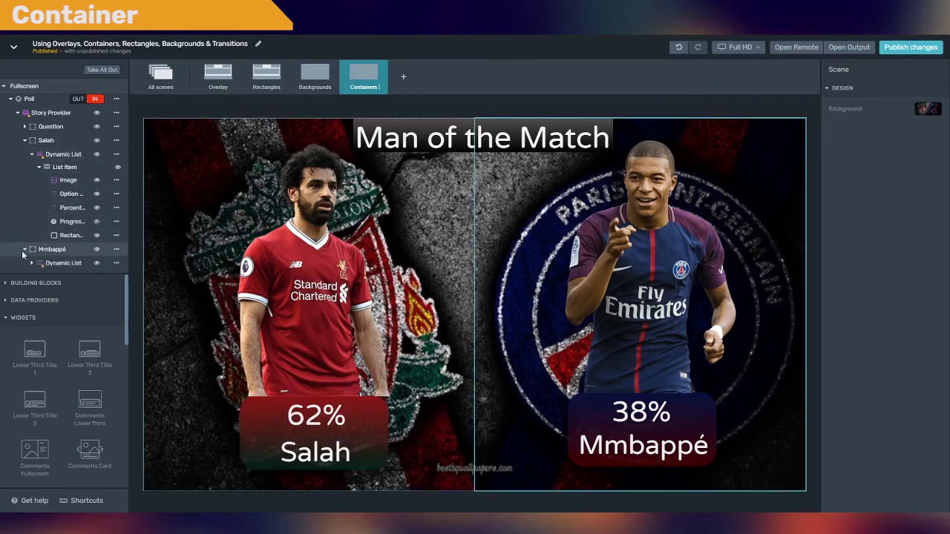
{"action": "left_click", "coordinate": [32, 263]}
{"action": "left_click", "coordinate": [39, 276]}
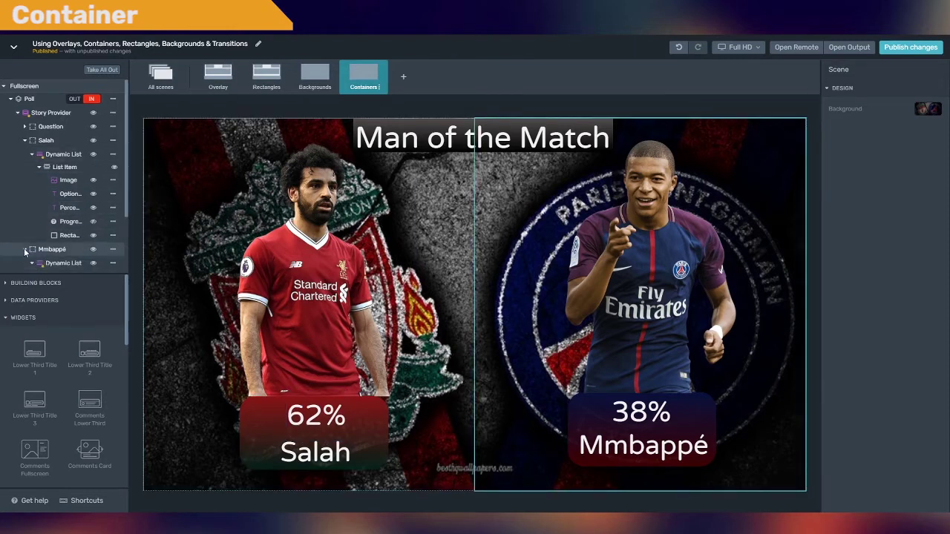
{"action": "scroll", "coordinate": [23, 251], "scroll_direction": "down", "scroll_amount": 2}
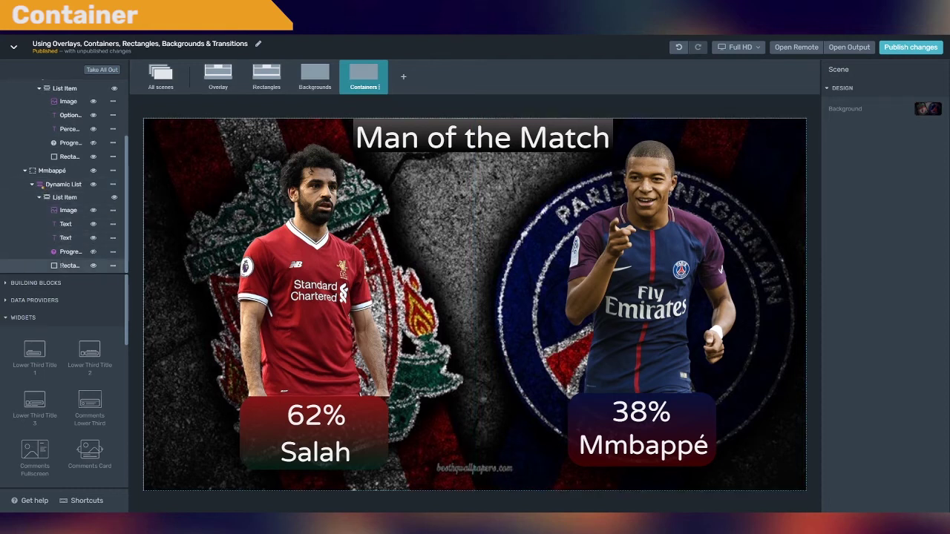
{"action": "scroll", "coordinate": [27, 164], "scroll_direction": "up", "scroll_amount": 1}
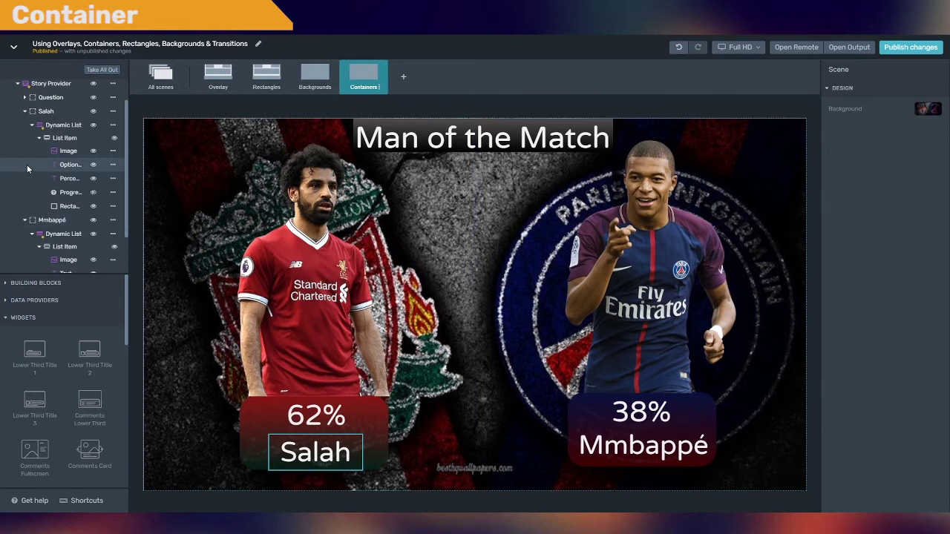
{"action": "left_click", "coordinate": [37, 220]}
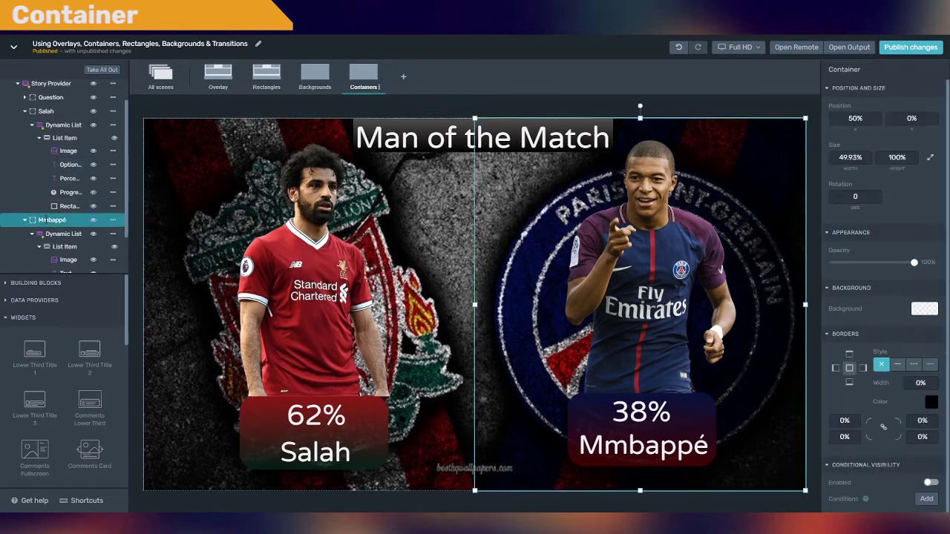
{"action": "right_click", "coordinate": [880, 320]}
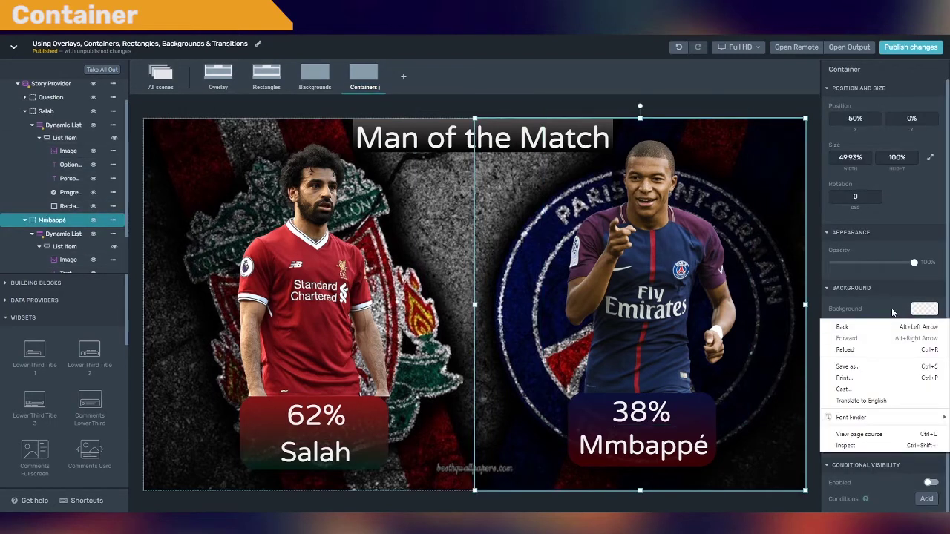
{"action": "left_click", "coordinate": [918, 314]}
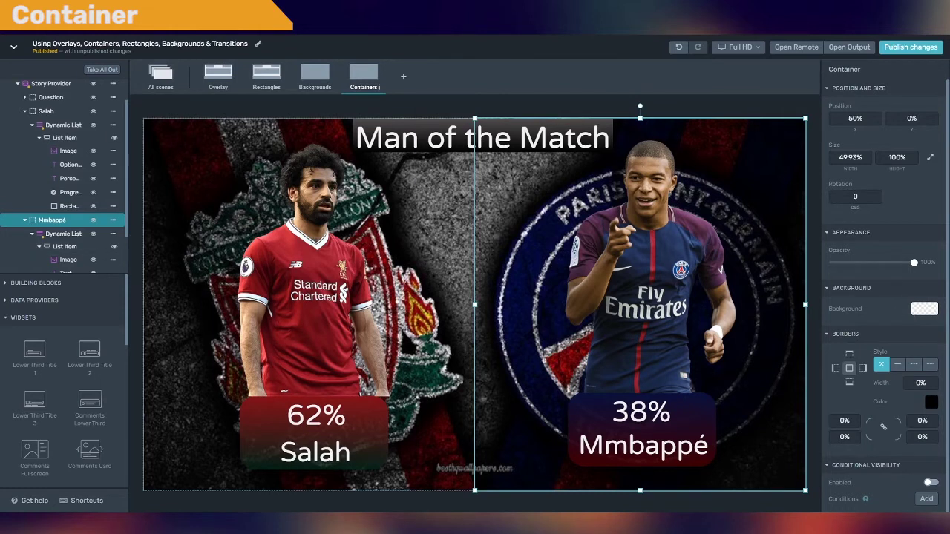
{"action": "left_click", "coordinate": [25, 221]}
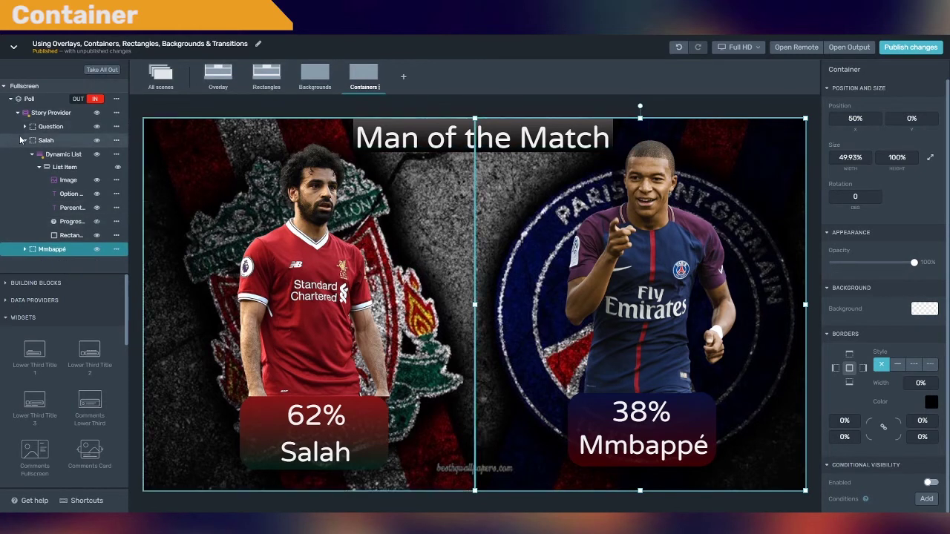
{"action": "left_click", "coordinate": [25, 141]}
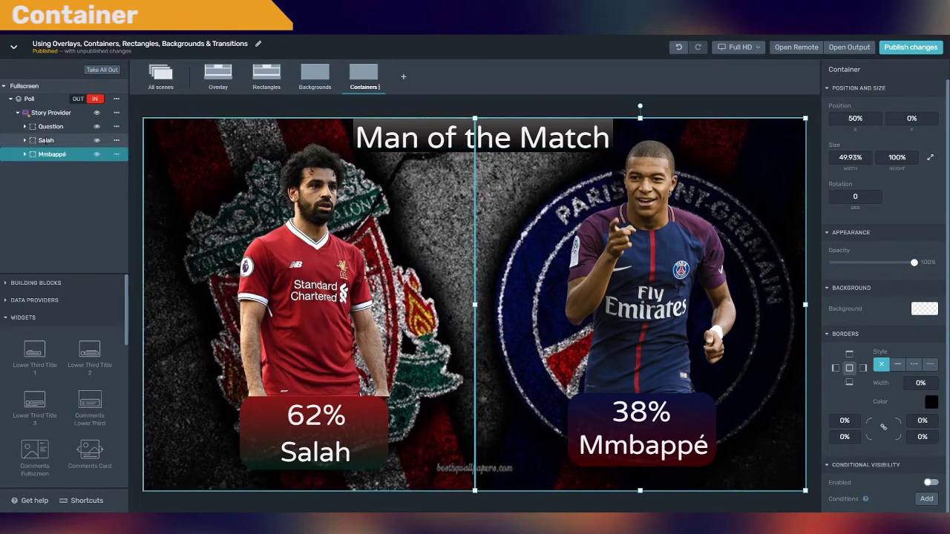
{"action": "left_click", "coordinate": [58, 145]}
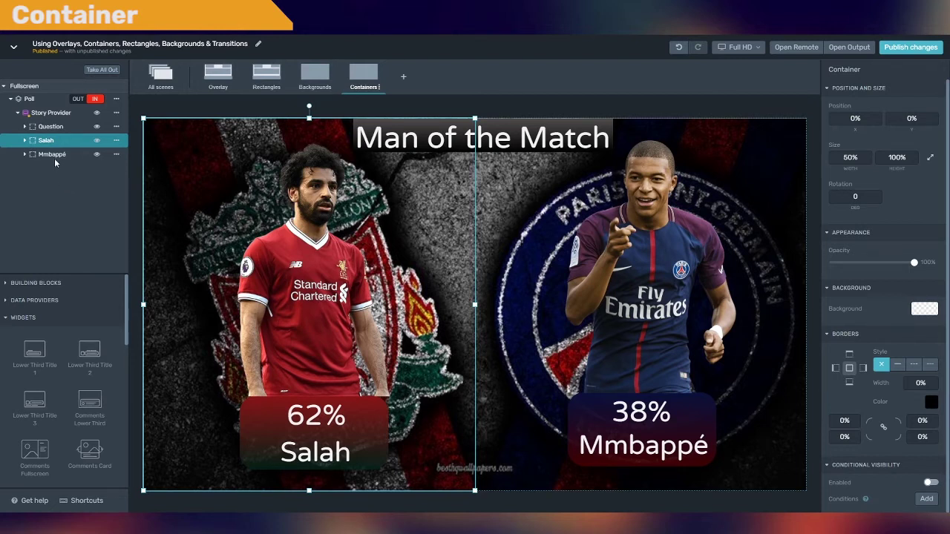
- Resize the Mmbappé container and move its image, undoing both changes
{"action": "left_click", "coordinate": [55, 154]}
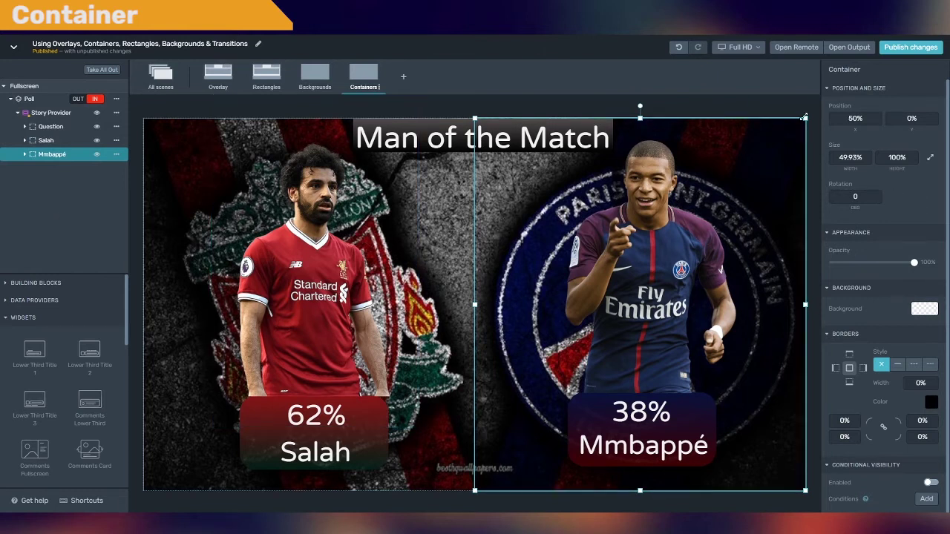
{"action": "left_click_drag", "start_coordinate": [804, 117], "coordinate": [586, 361]}
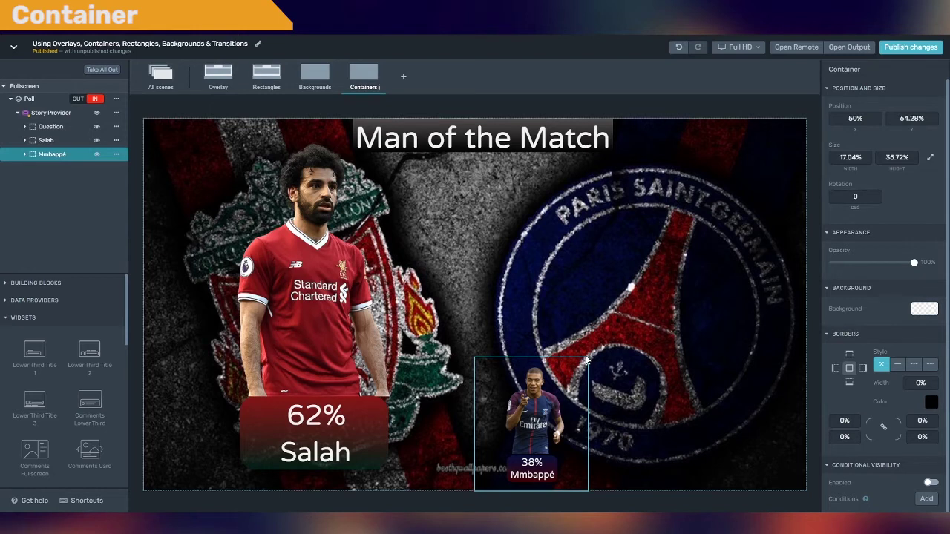
{"action": "left_click_drag", "start_coordinate": [586, 361], "coordinate": [735, 172]}
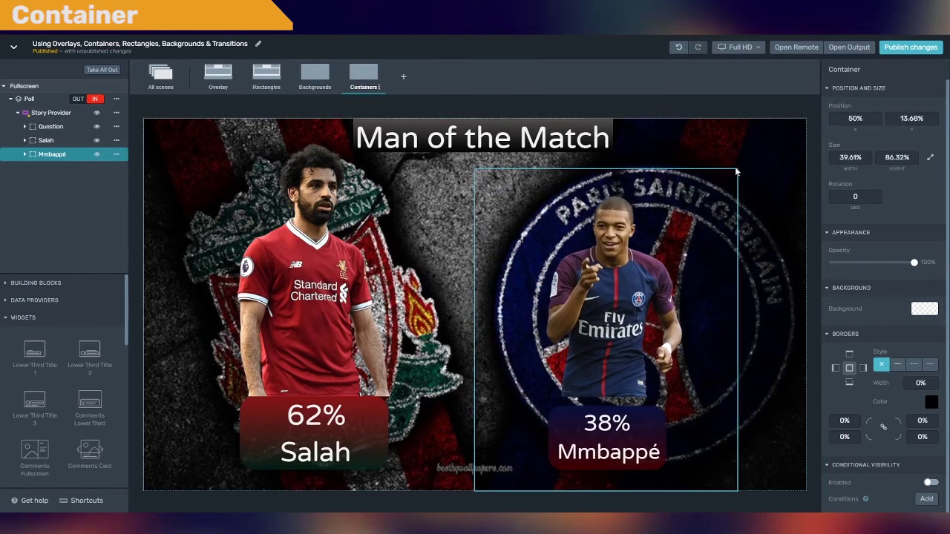
{"action": "left_click", "coordinate": [679, 47]}
{"action": "left_click_drag", "start_coordinate": [764, 164], "coordinate": [599, 151]}
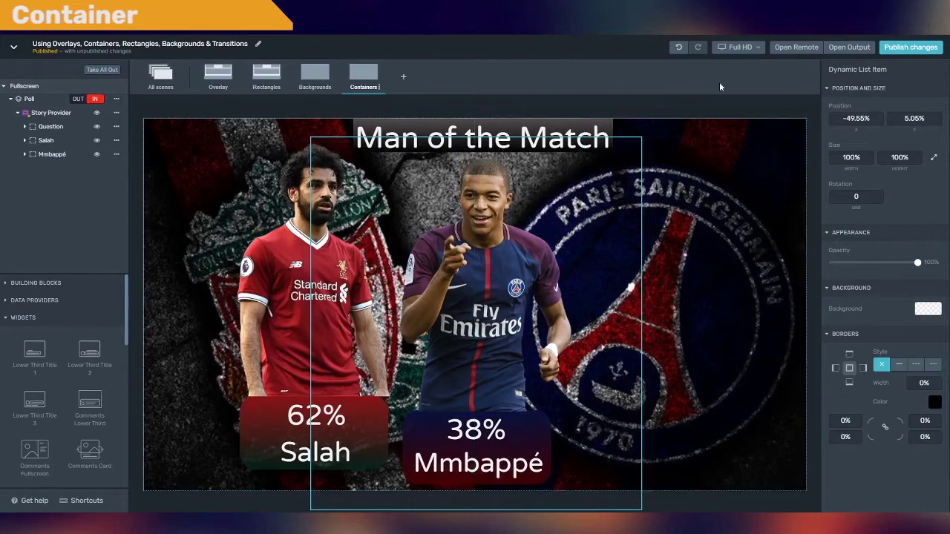
{"action": "left_click", "coordinate": [677, 51]}
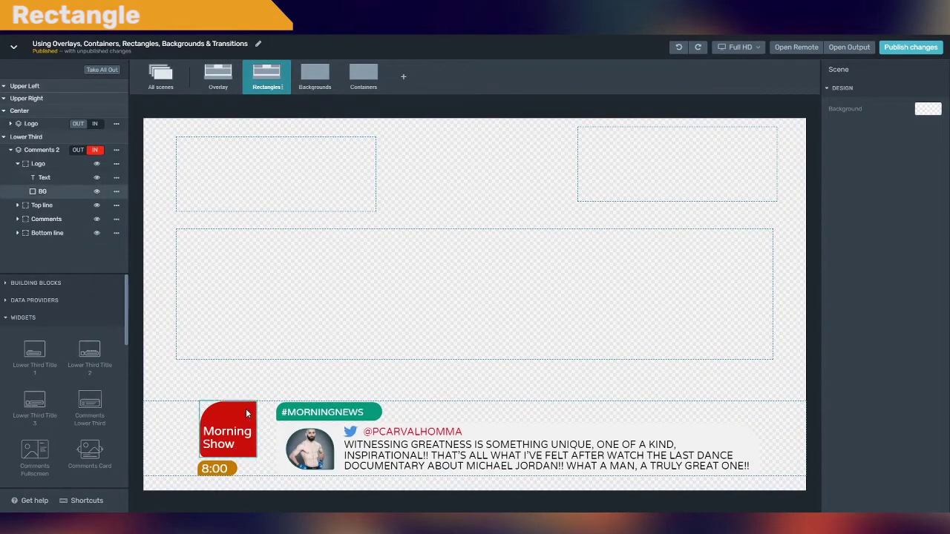
- Inspect the red BG shape behind Morning Show and its Background fill colour
{"action": "left_click", "coordinate": [37, 191]}
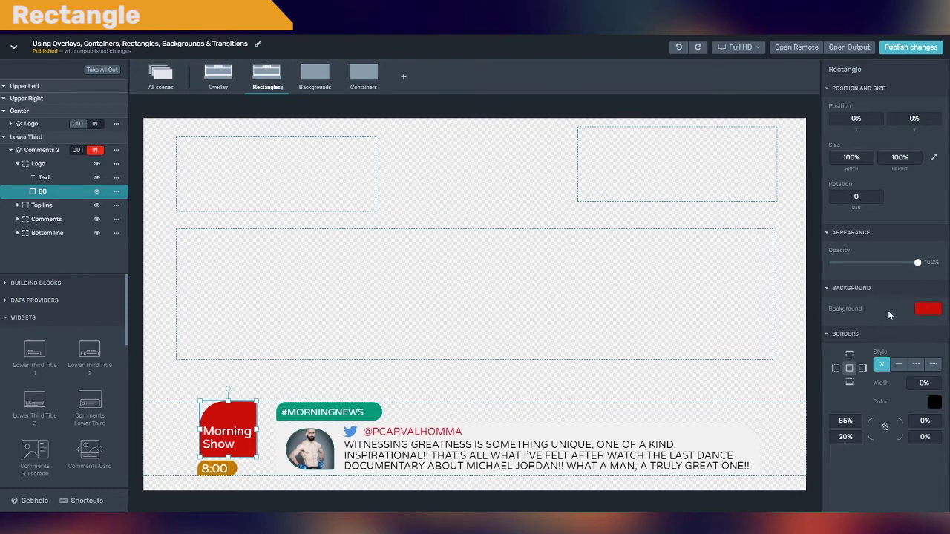
{"action": "left_click", "coordinate": [923, 310]}
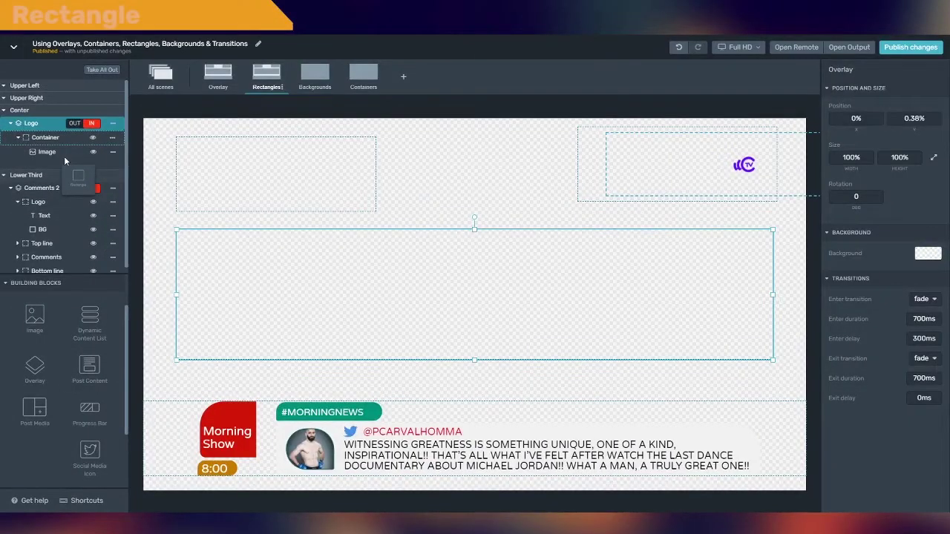
- Add a rectangle to the Logo container and make it a circle with 100% corner radius
{"action": "left_click_drag", "start_coordinate": [64, 159], "coordinate": [63, 154]}
{"action": "left_click_drag", "start_coordinate": [664, 175], "coordinate": [573, 321]}
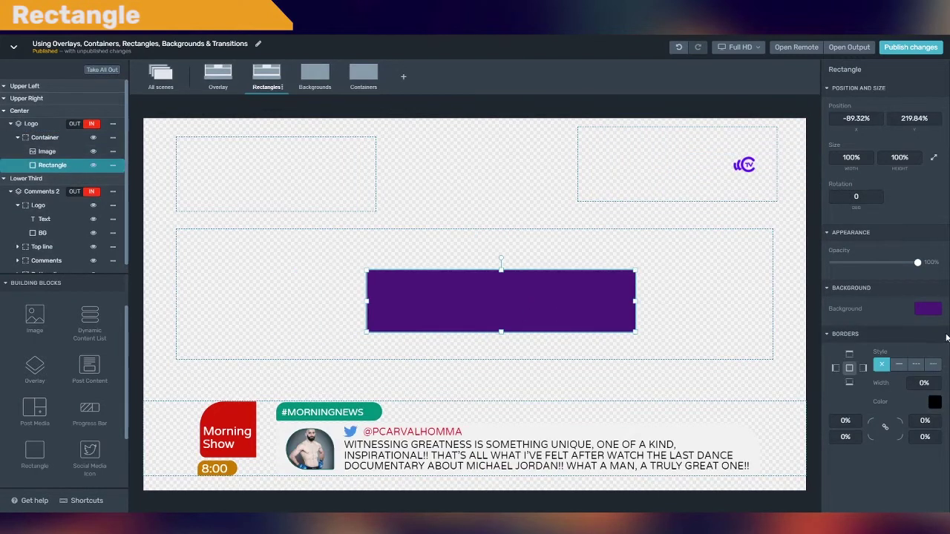
{"action": "left_click", "coordinate": [843, 421]}
{"action": "type", "text": "100"}
{"action": "key", "text": "Return"}
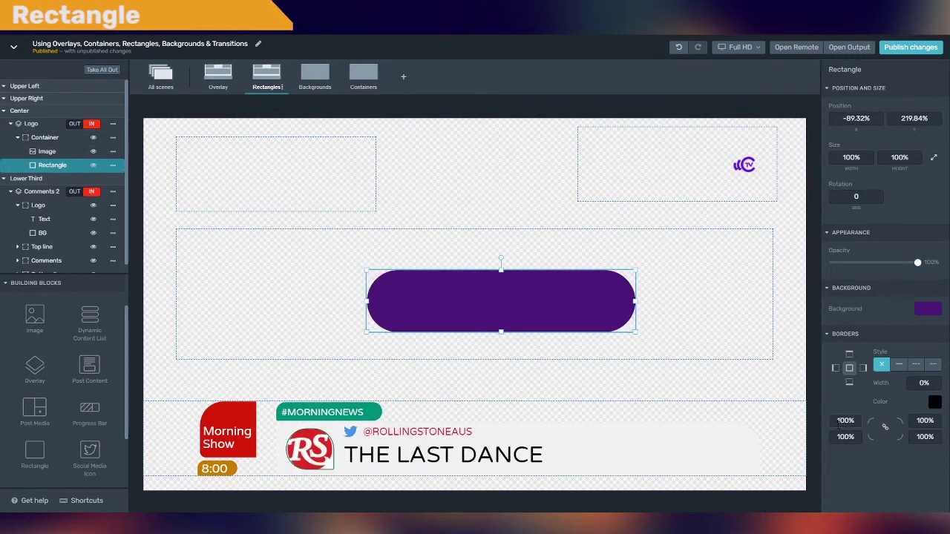
{"action": "left_click_drag", "start_coordinate": [635, 301], "coordinate": [435, 304]}
- Colour the circle light grey C8C8C8 at 75 alpha and place it behind the uCTV logo
{"action": "left_click", "coordinate": [927, 308]}
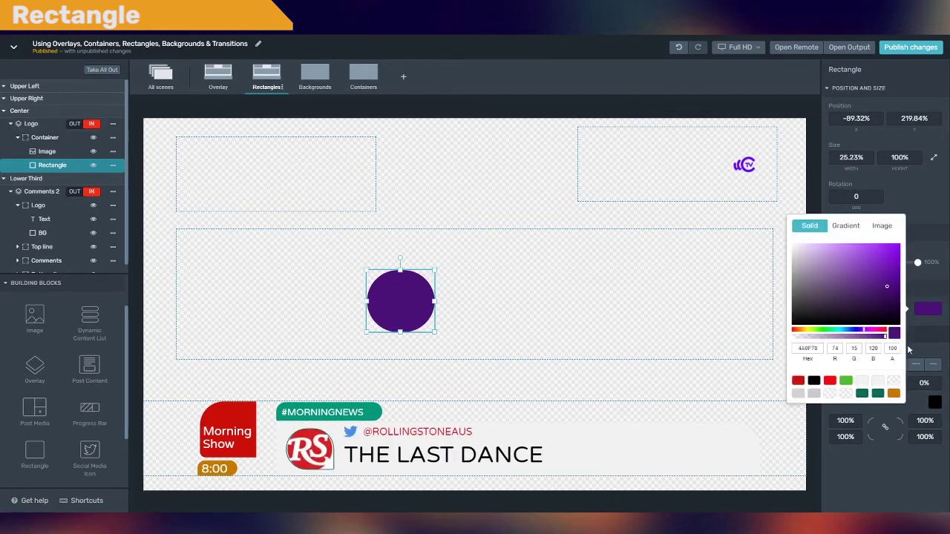
{"action": "left_click", "coordinate": [813, 393]}
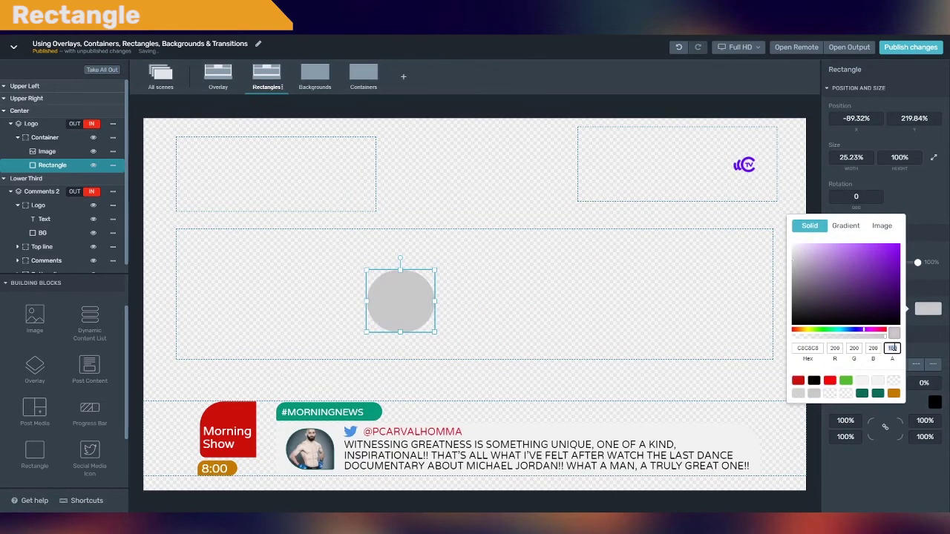
{"action": "type", "text": "75"}
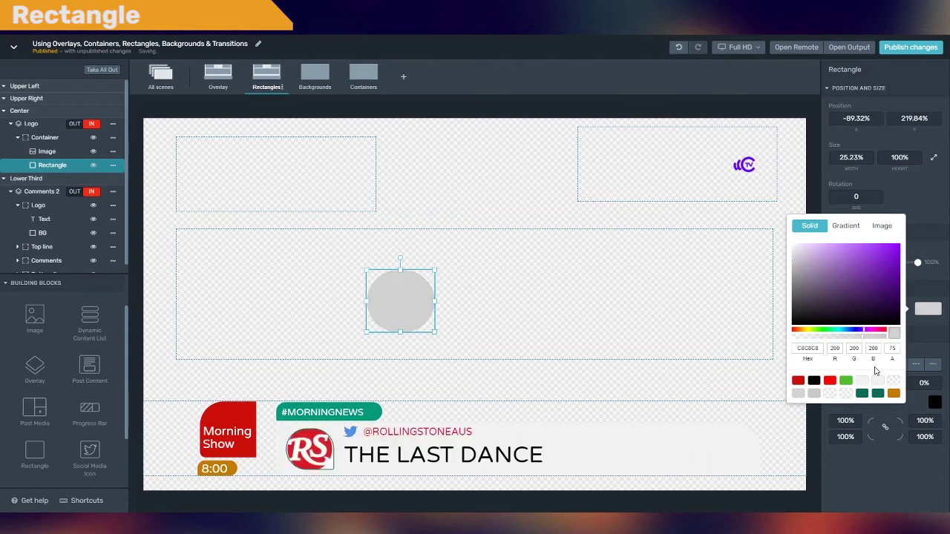
{"action": "left_click_drag", "start_coordinate": [403, 309], "coordinate": [742, 181]}
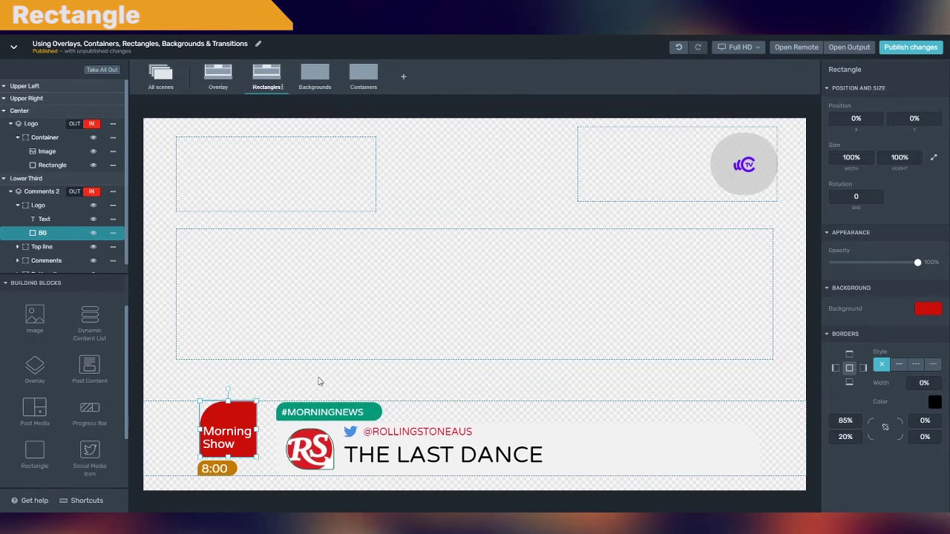
{"action": "left_click", "coordinate": [379, 418]}
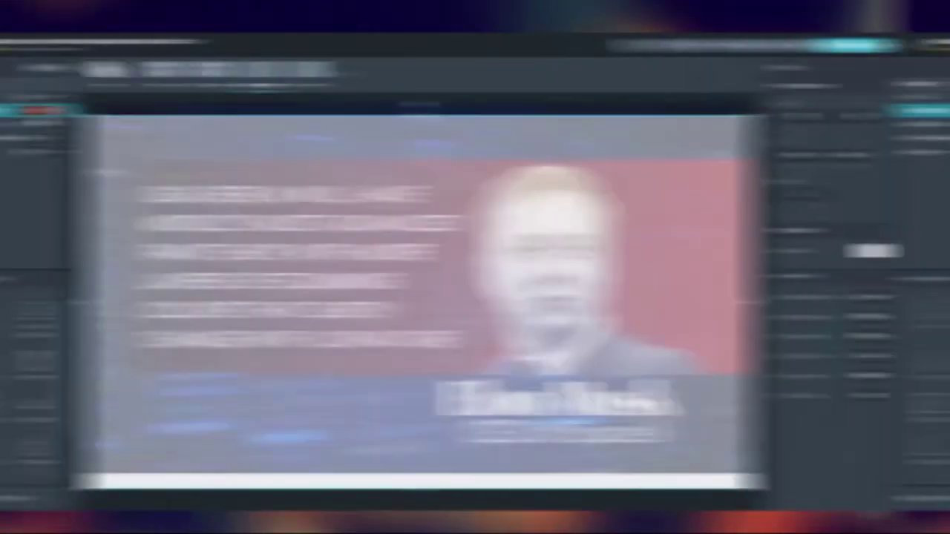
- Put the Static Img background on air behind the Giga Berlin quote card
{"action": "left_click", "coordinate": [99, 111]}
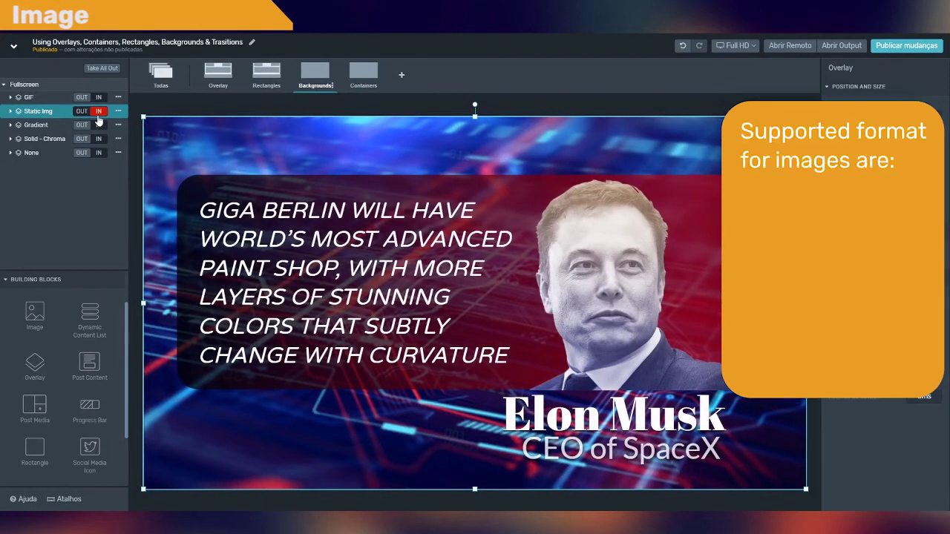
- Cycle the background through GIF, Gradient and solid chroma green, ending on None
{"action": "left_click", "coordinate": [98, 97]}
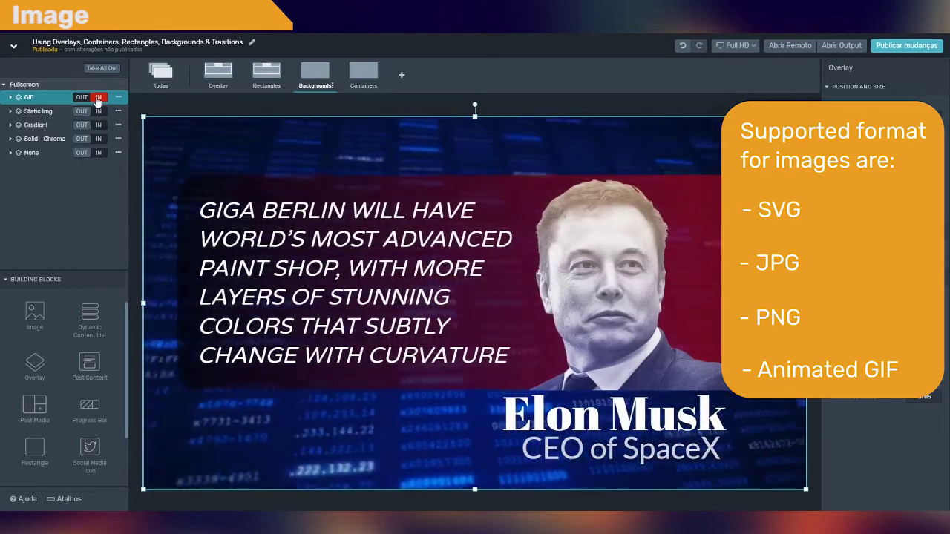
{"action": "left_click", "coordinate": [98, 125]}
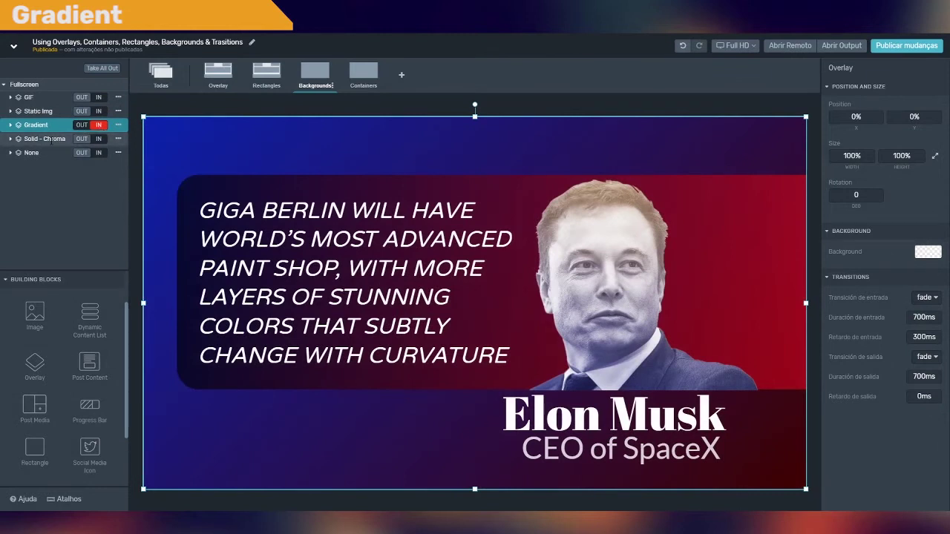
{"action": "left_click", "coordinate": [98, 141]}
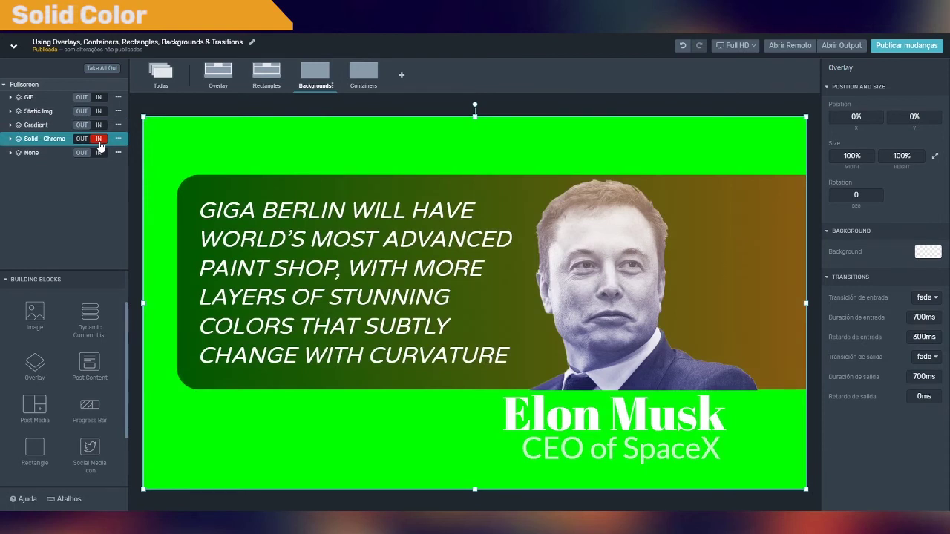
{"action": "left_click", "coordinate": [99, 154]}
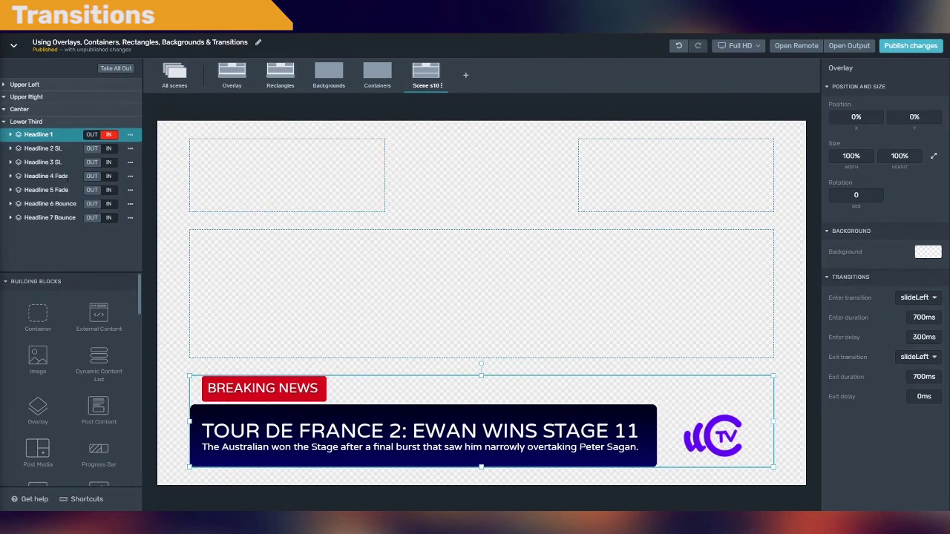
{"action": "left_click", "coordinate": [109, 148]}
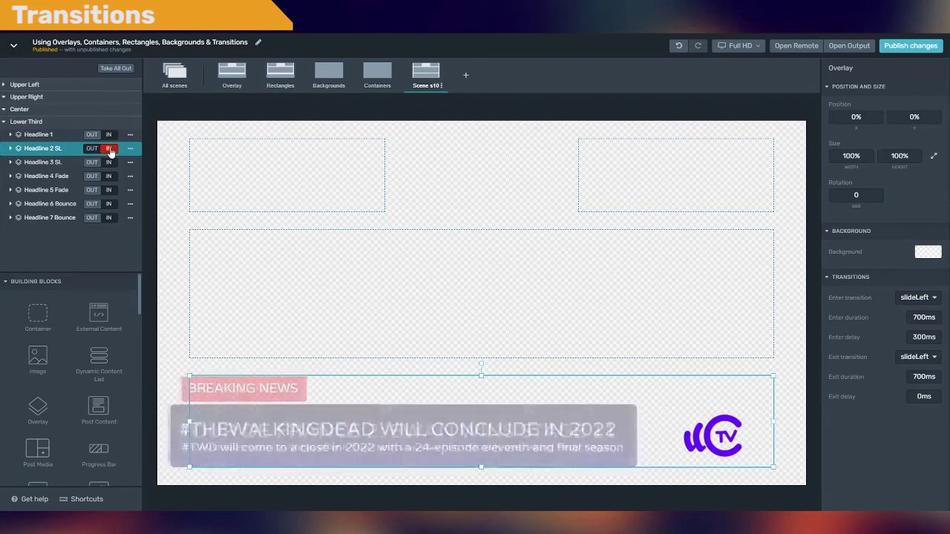
{"action": "left_click", "coordinate": [109, 135]}
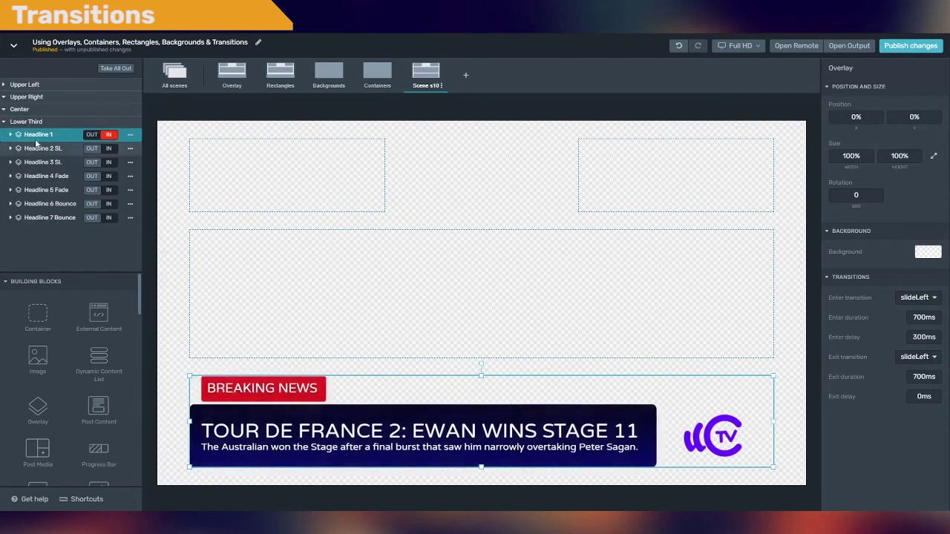
{"action": "left_click", "coordinate": [10, 135]}
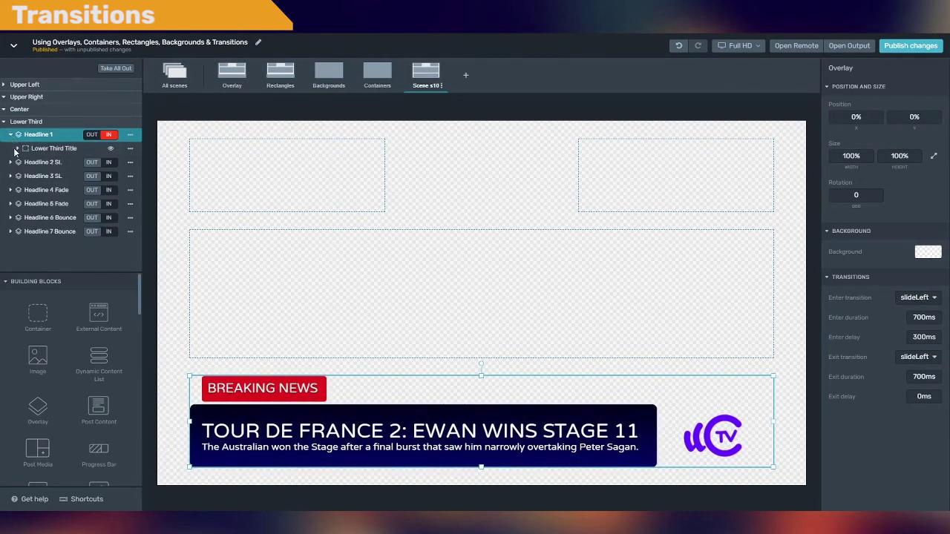
{"action": "left_click", "coordinate": [18, 148]}
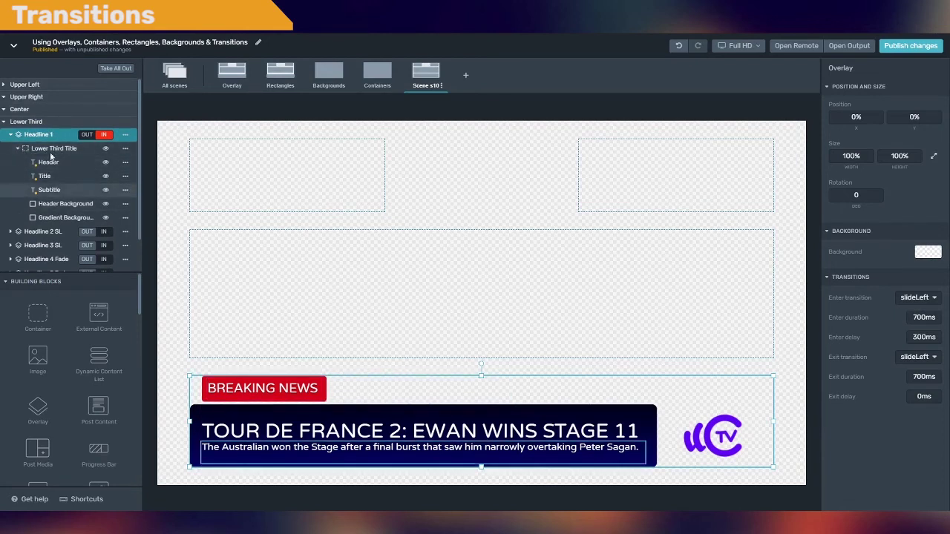
{"action": "left_click", "coordinate": [10, 134]}
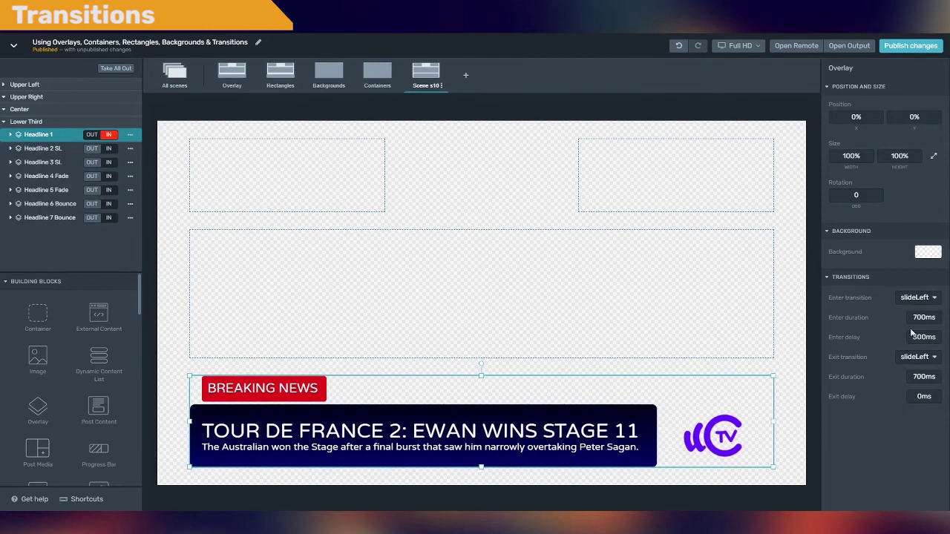